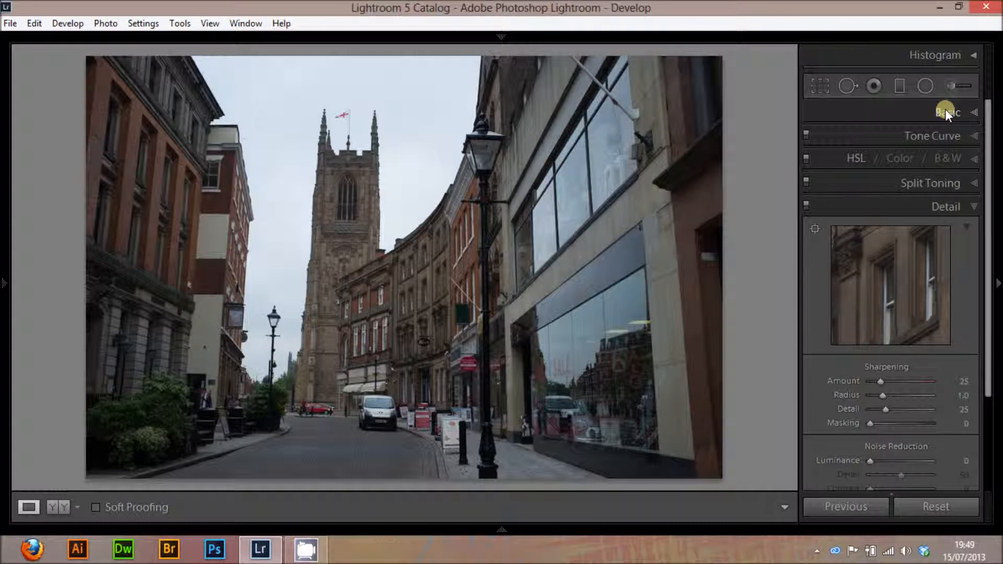
Convert the photo to black and white and set its Exposure to +0.30
{"action": "left_click", "coordinate": [945, 112]}
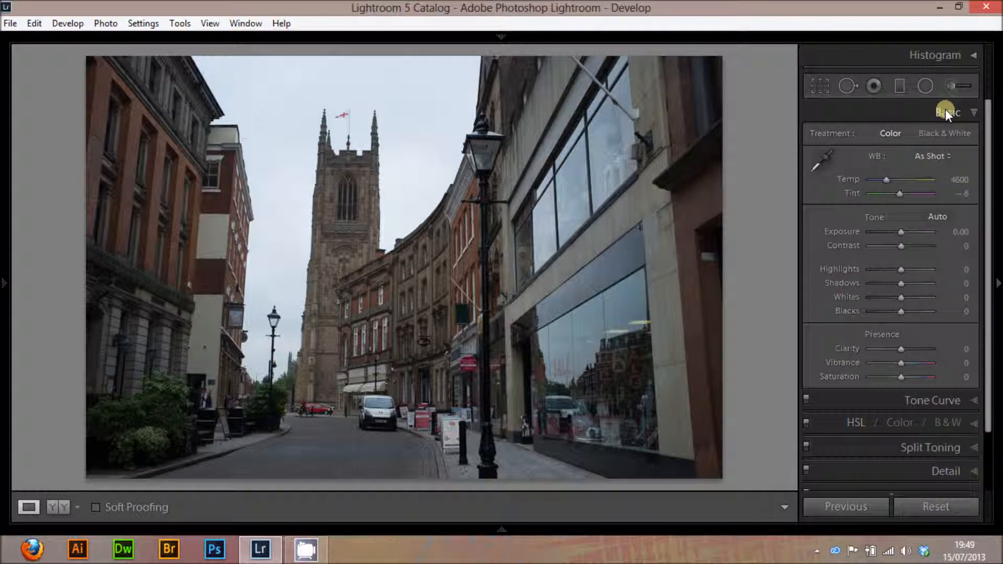
{"action": "left_click", "coordinate": [960, 134]}
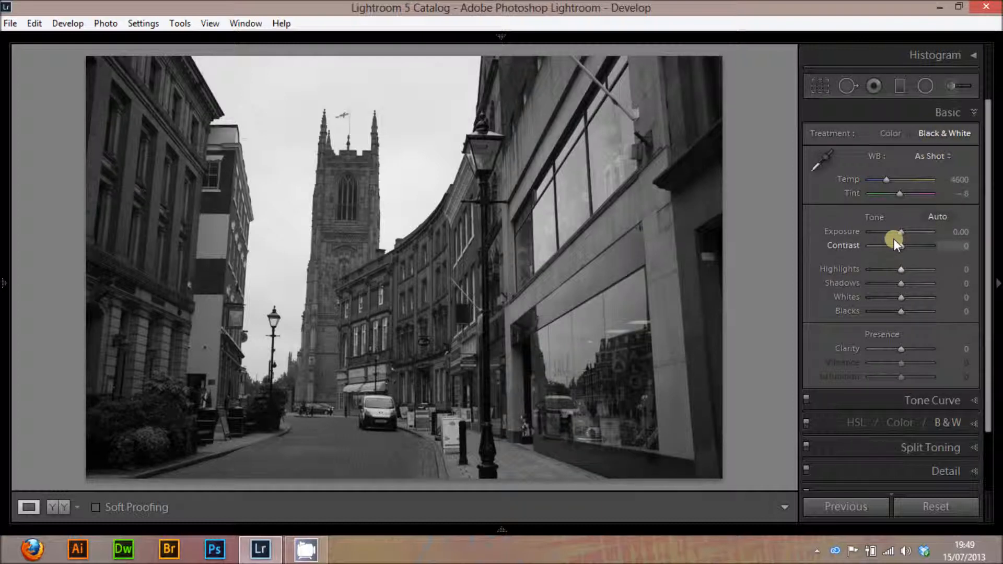
{"action": "key", "text": "Up"}
{"action": "key", "text": "Up"}
{"action": "key", "text": "Up"}
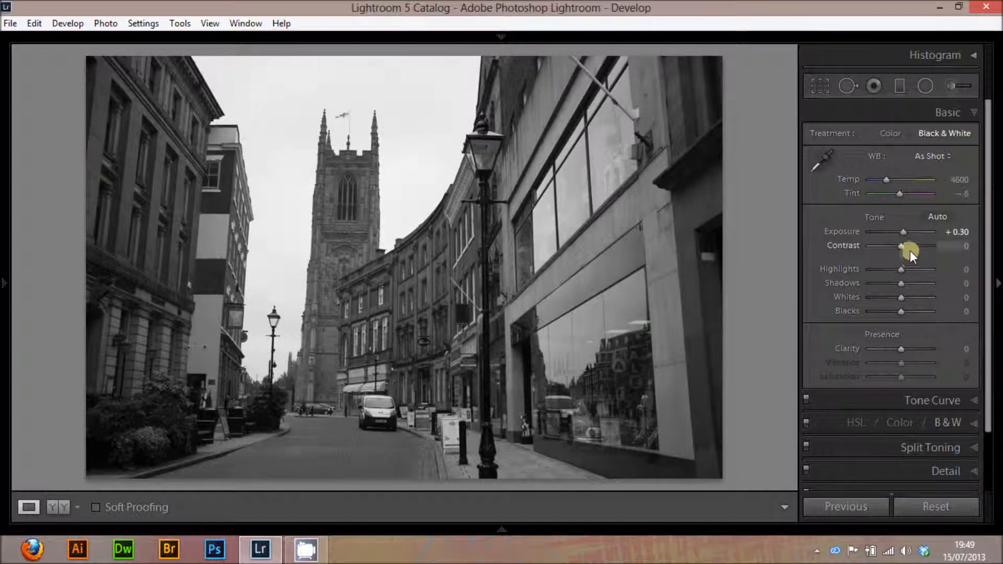
Set Contrast to +67 and, using the clipping preview, pull Highlights down to -100
{"action": "left_click", "coordinate": [912, 248]}
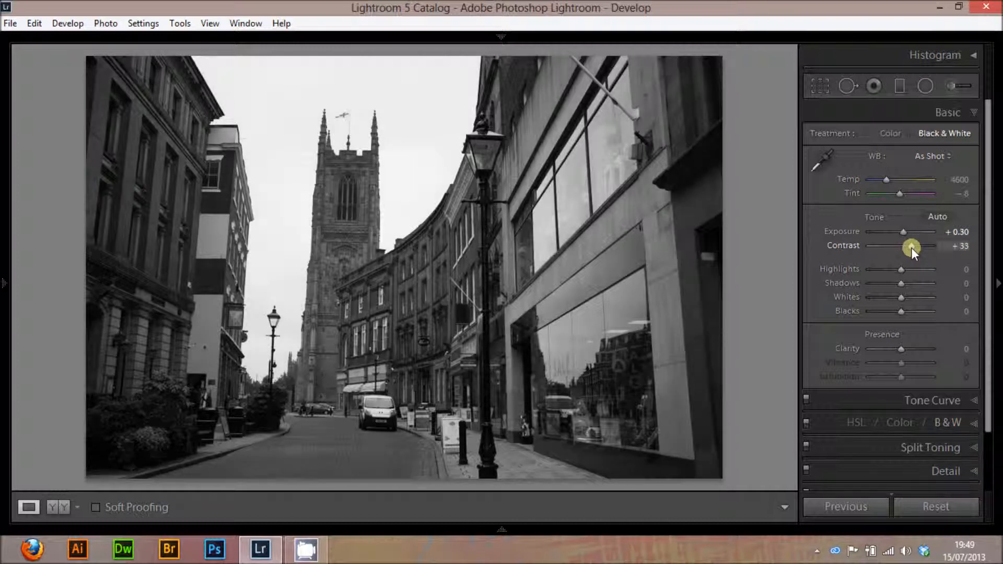
{"action": "left_click_drag", "start_coordinate": [918, 247], "coordinate": [922, 249]}
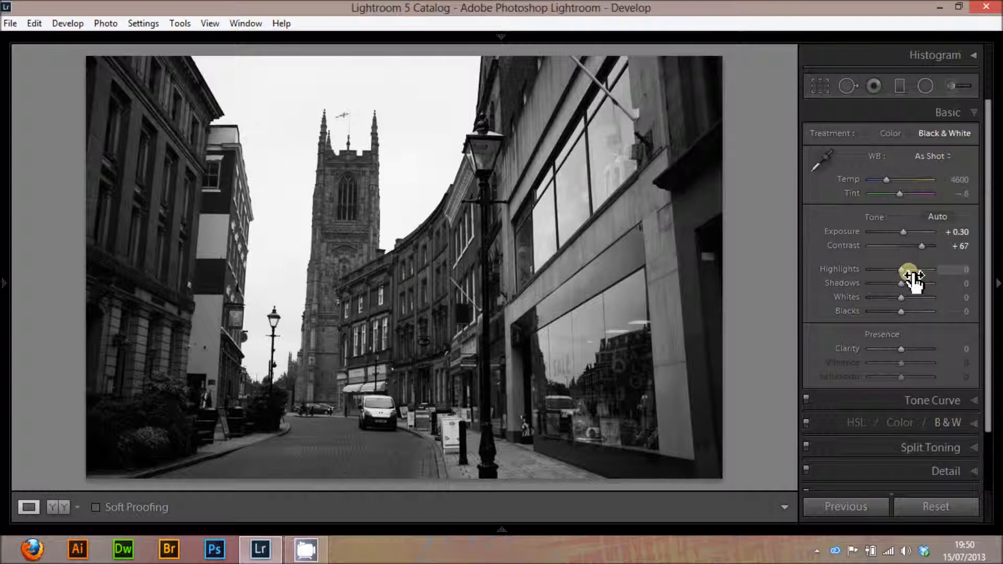
{"action": "key", "text": "alt"}
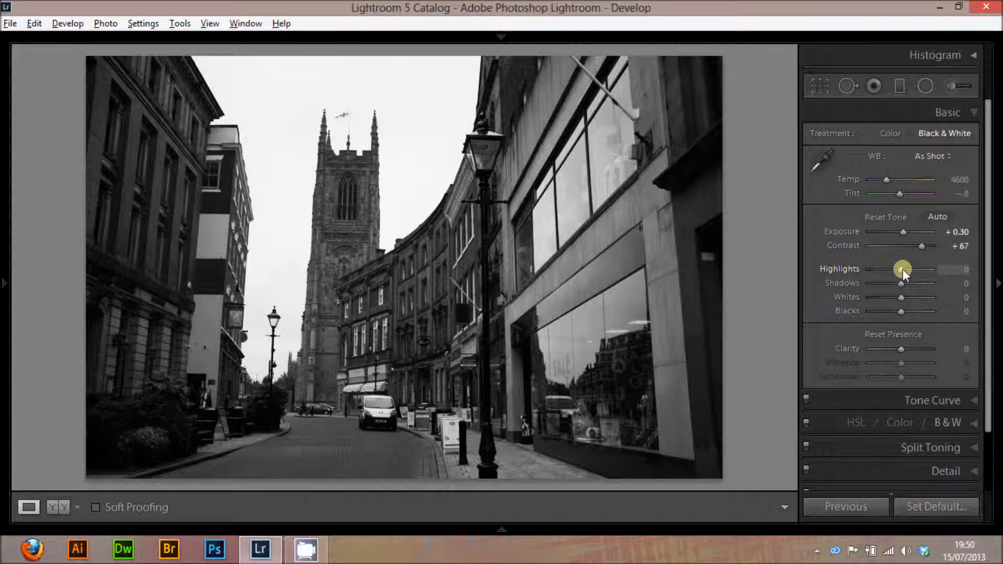
{"action": "scroll", "coordinate": [904, 270], "scroll_direction": "down", "scroll_amount": 1}
{"action": "left_click_drag", "start_coordinate": [903, 251], "coordinate": [935, 260]}
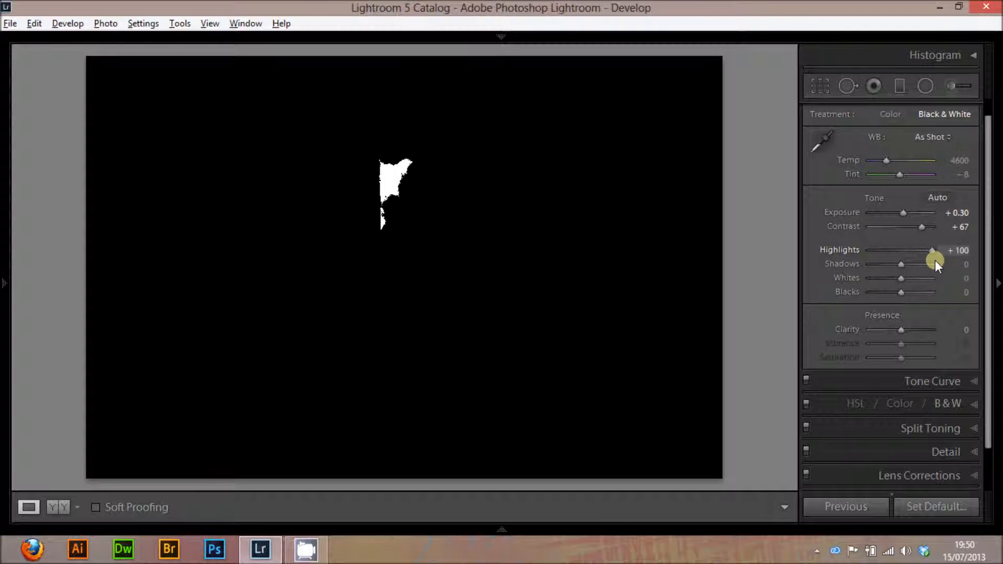
{"action": "left_click_drag", "start_coordinate": [935, 261], "coordinate": [870, 254]}
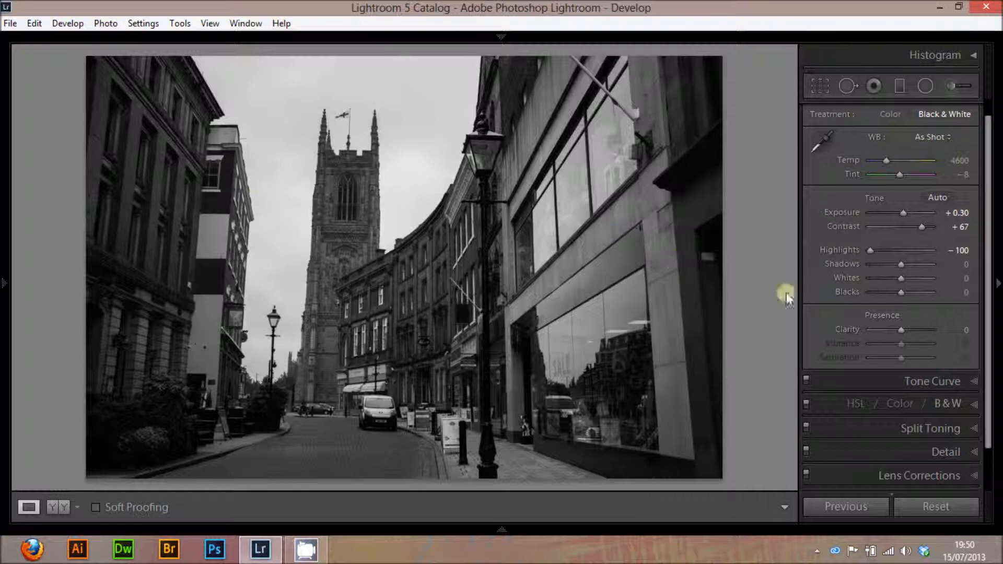
Raise Shadows to +48 and Whites to +19, checking the clipping preview
{"action": "left_click", "coordinate": [902, 264], "text": "alt"}
{"action": "left_click_drag", "start_coordinate": [903, 264], "coordinate": [918, 266]}
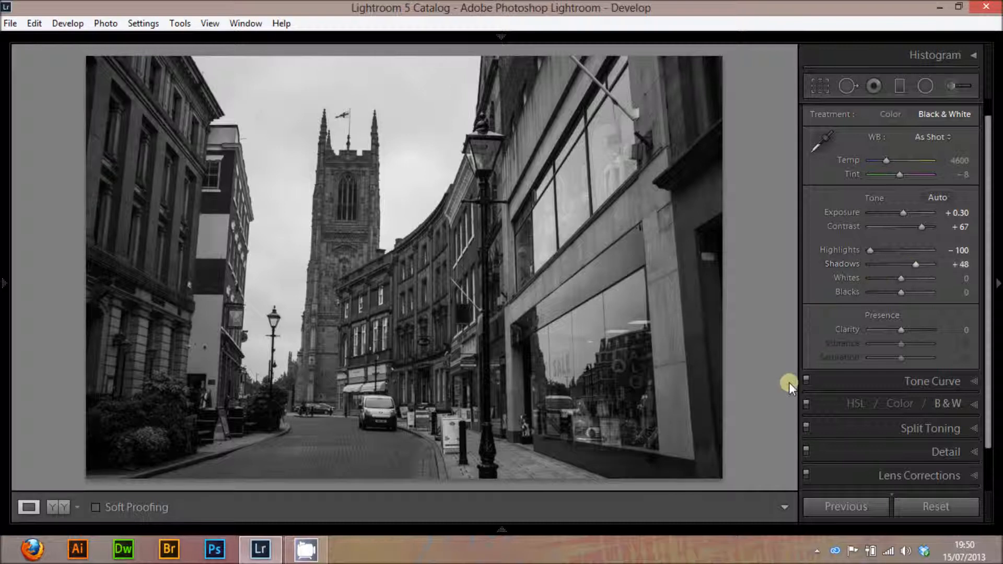
{"action": "key", "text": "alt"}
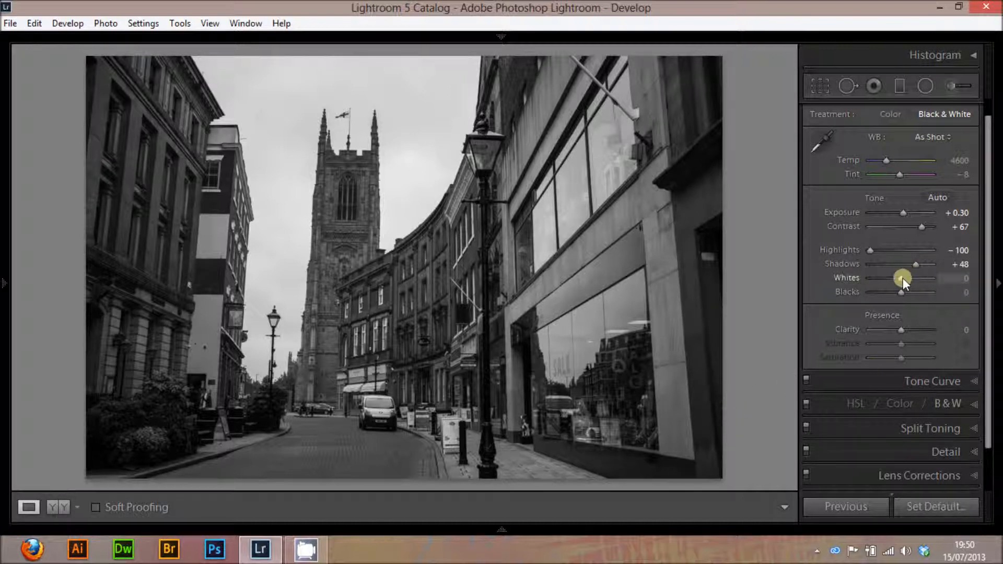
{"action": "key", "text": "alt"}
{"action": "left_click_drag", "start_coordinate": [902, 278], "coordinate": [909, 278]}
{"action": "left_click_drag", "start_coordinate": [906, 282], "coordinate": [907, 281]}
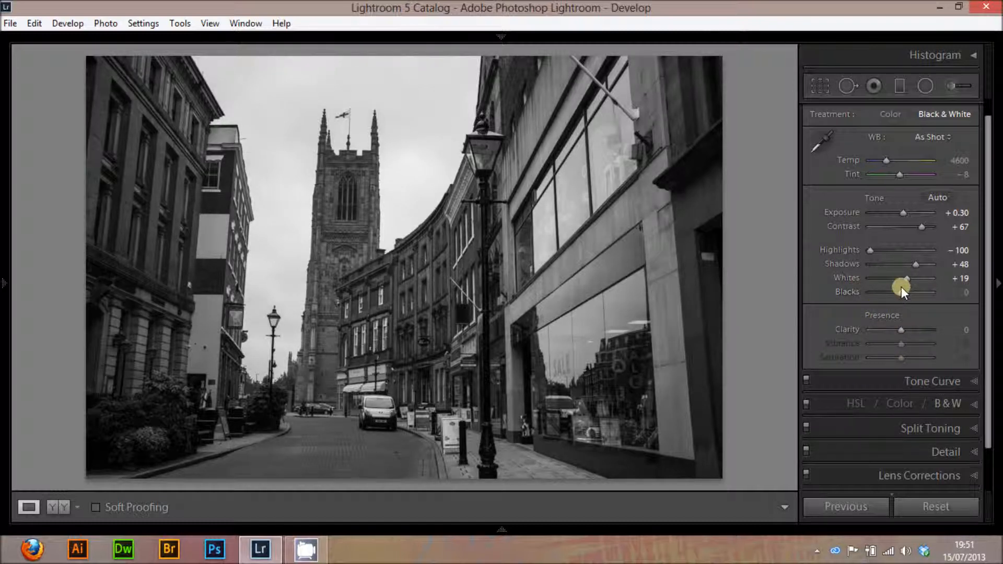
Lower Blacks to -5 using the clipping preview and increase Clarity to +62
{"action": "left_click_drag", "start_coordinate": [902, 290], "coordinate": [903, 291]}
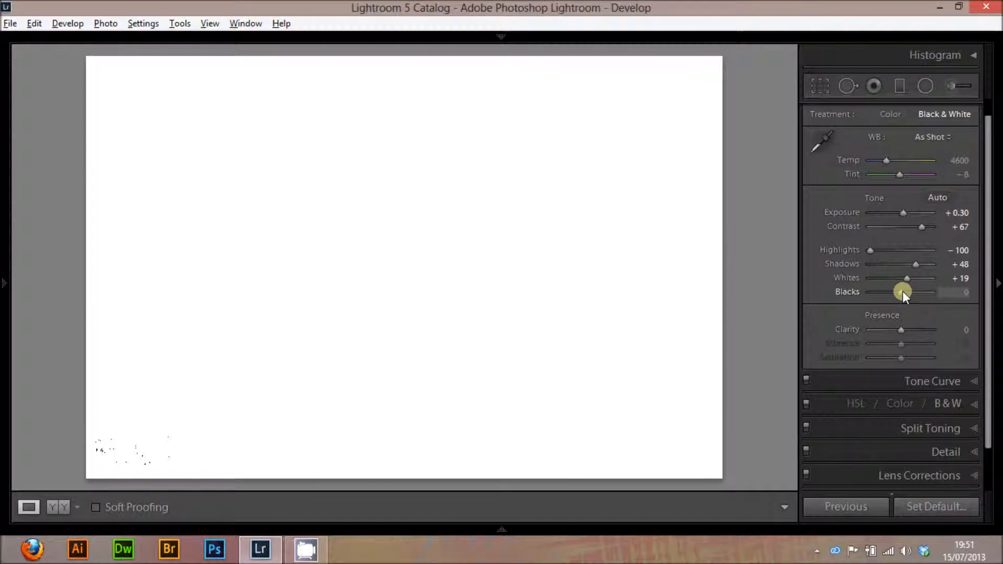
{"action": "left_click_drag", "start_coordinate": [903, 291], "coordinate": [902, 292]}
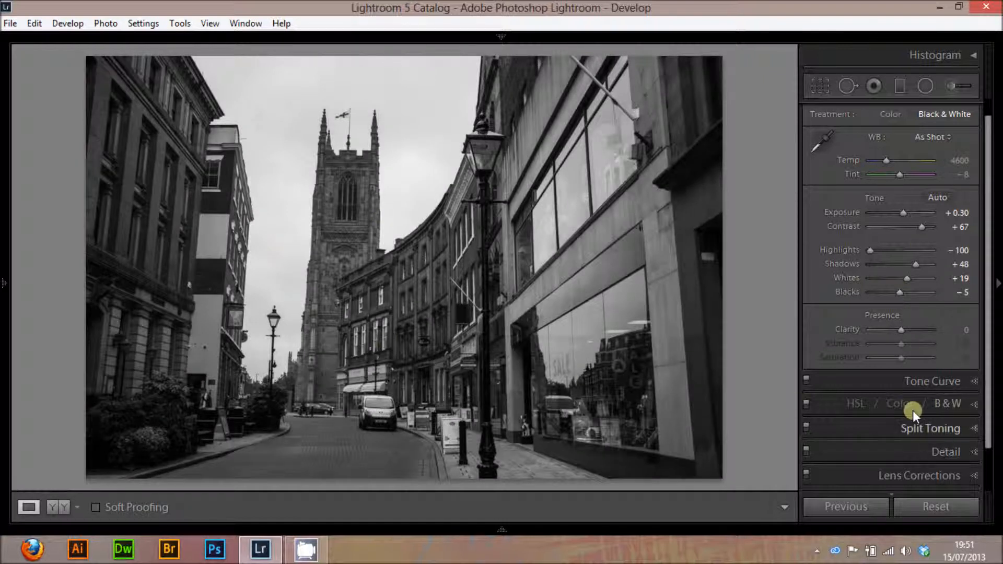
{"action": "left_click", "coordinate": [918, 331]}
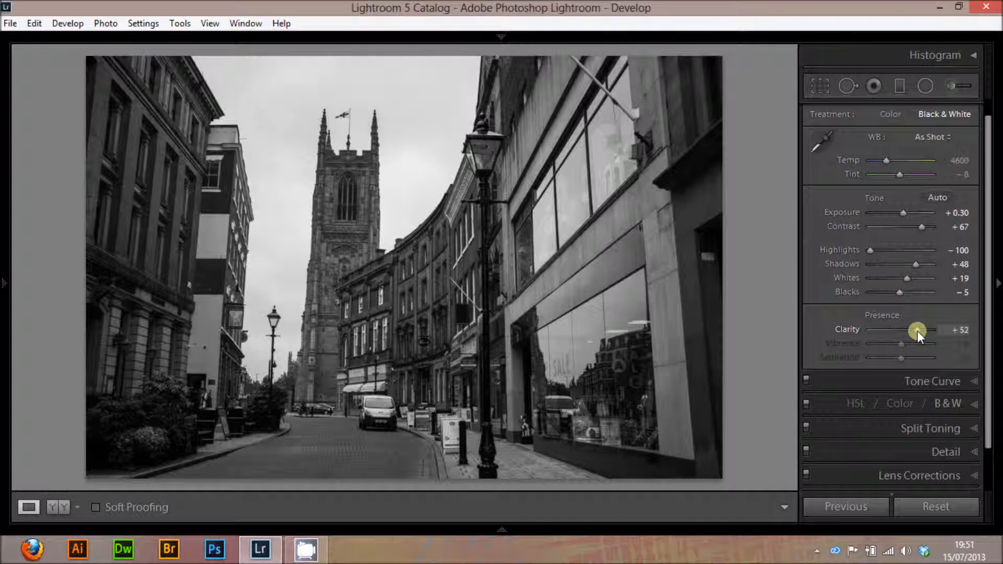
{"action": "left_click_drag", "start_coordinate": [918, 331], "coordinate": [923, 331]}
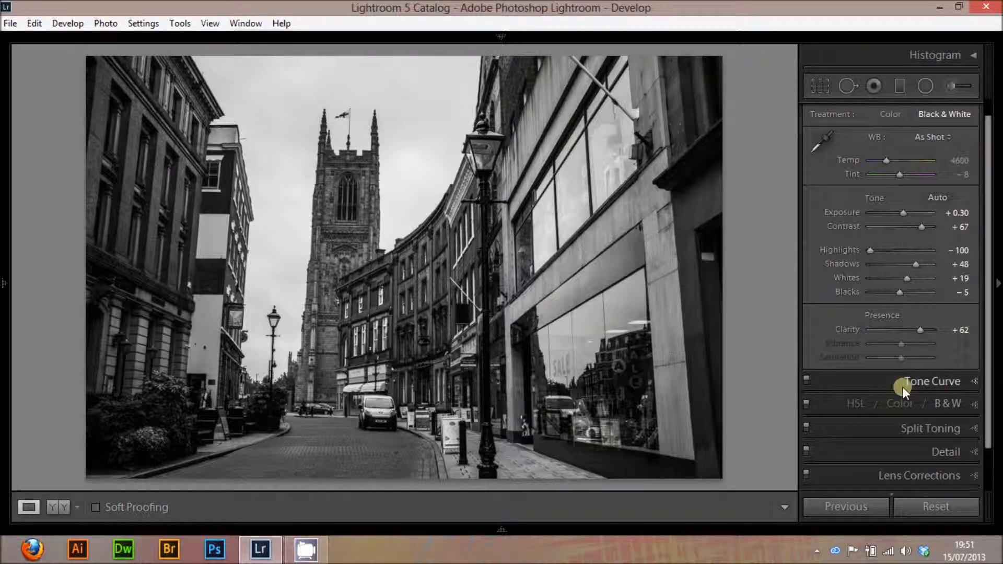
Enable lens profile corrections with Constrain Crop and apply the Vertical Upright correction to the buildings
{"action": "scroll", "coordinate": [929, 422], "scroll_direction": "down", "scroll_amount": 2}
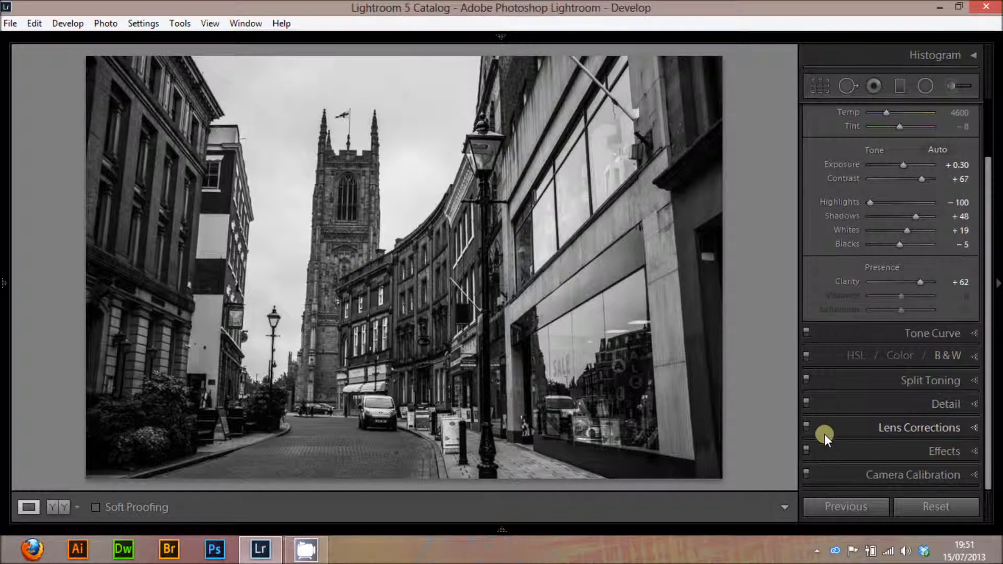
{"action": "left_click", "coordinate": [869, 429]}
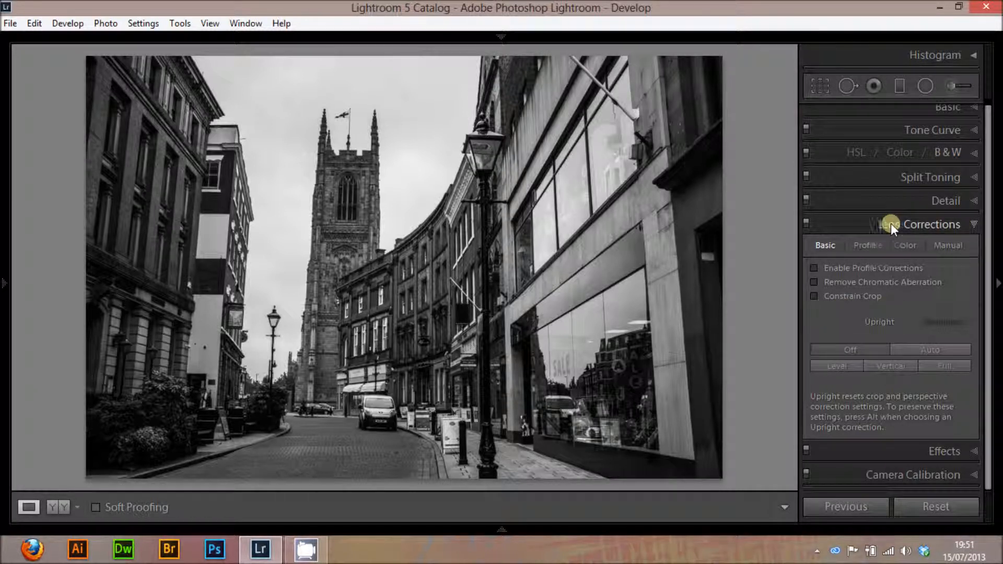
{"action": "left_click", "coordinate": [815, 267]}
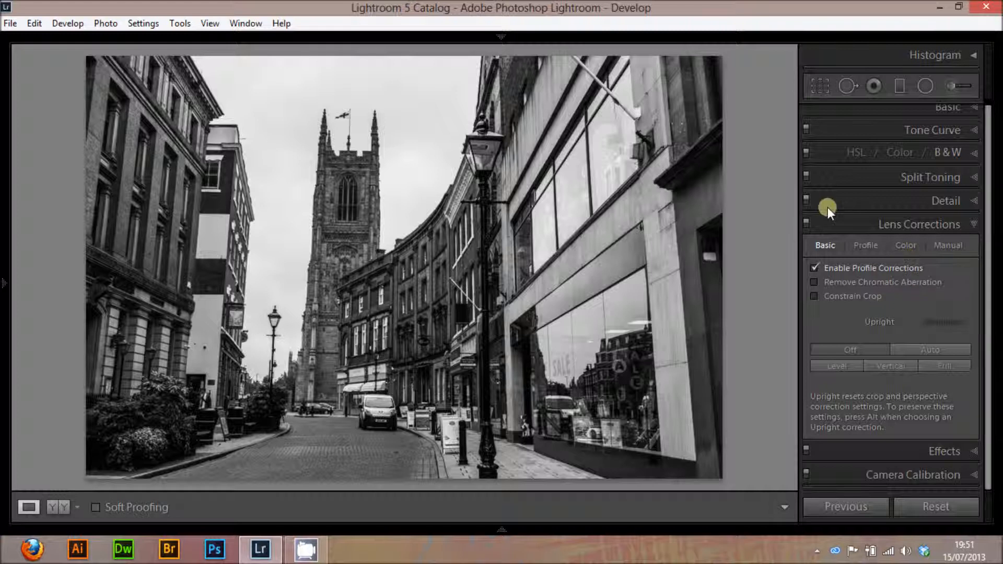
{"action": "left_click", "coordinate": [841, 294]}
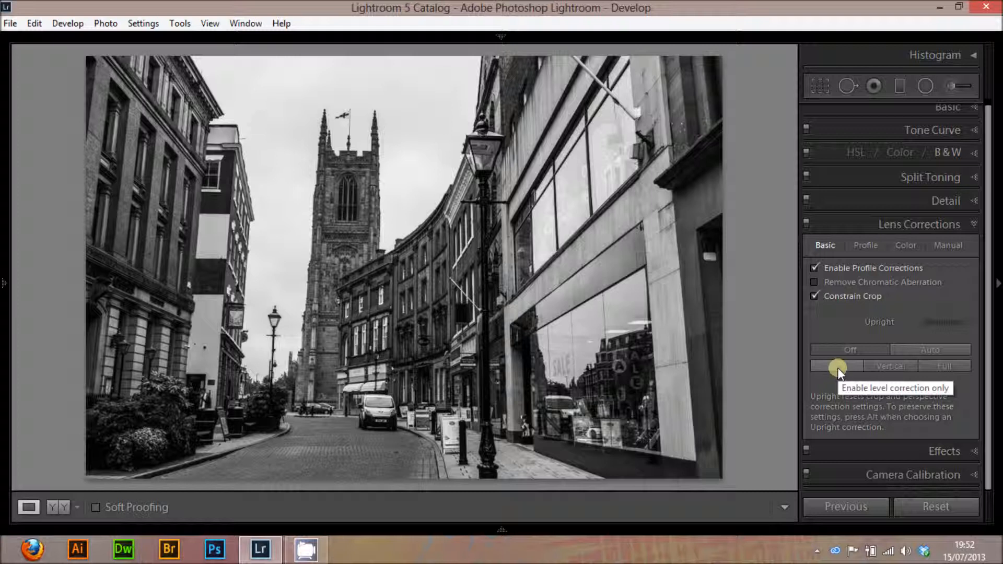
{"action": "left_click", "coordinate": [907, 371]}
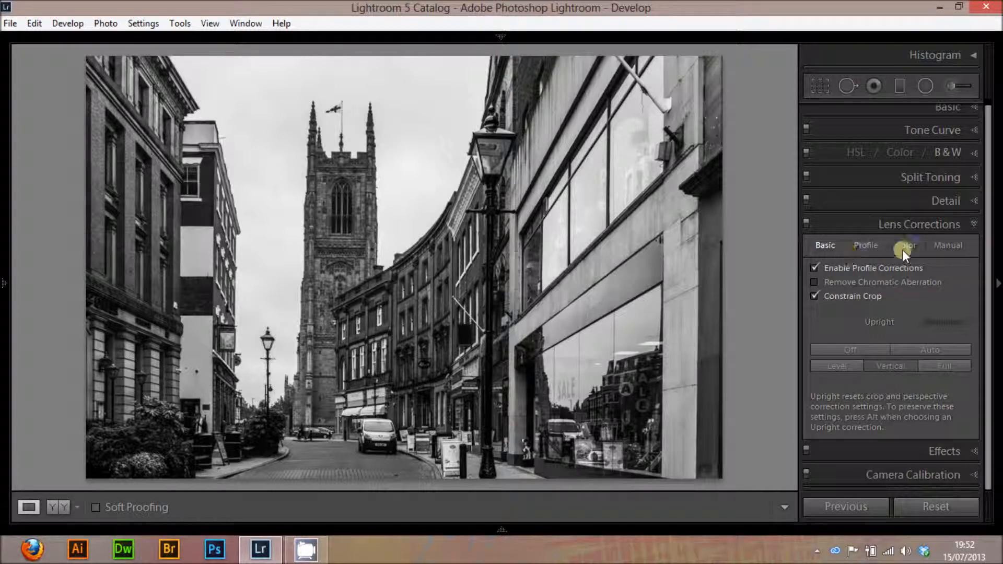
{"action": "left_click", "coordinate": [939, 249]}
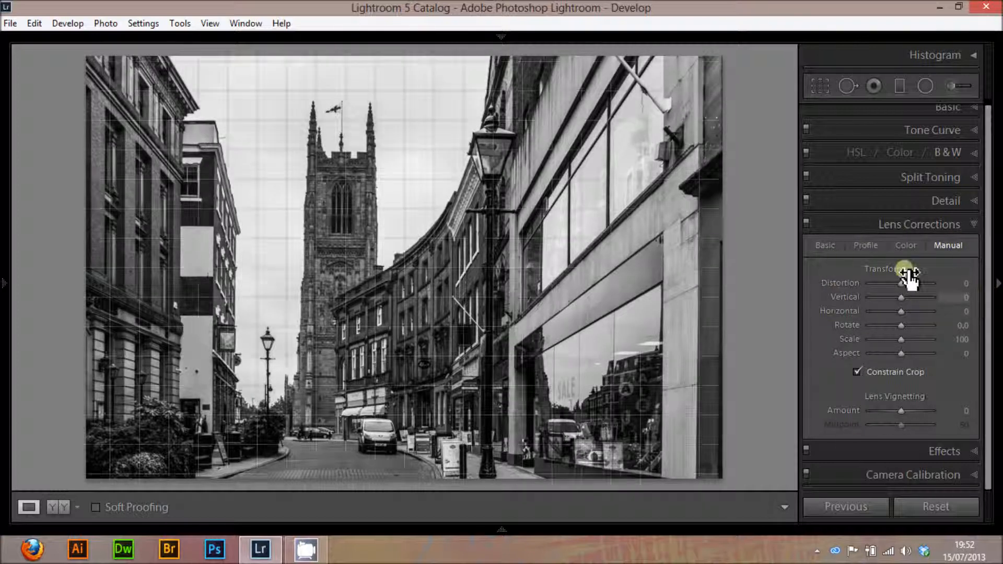
{"action": "left_click", "coordinate": [863, 245]}
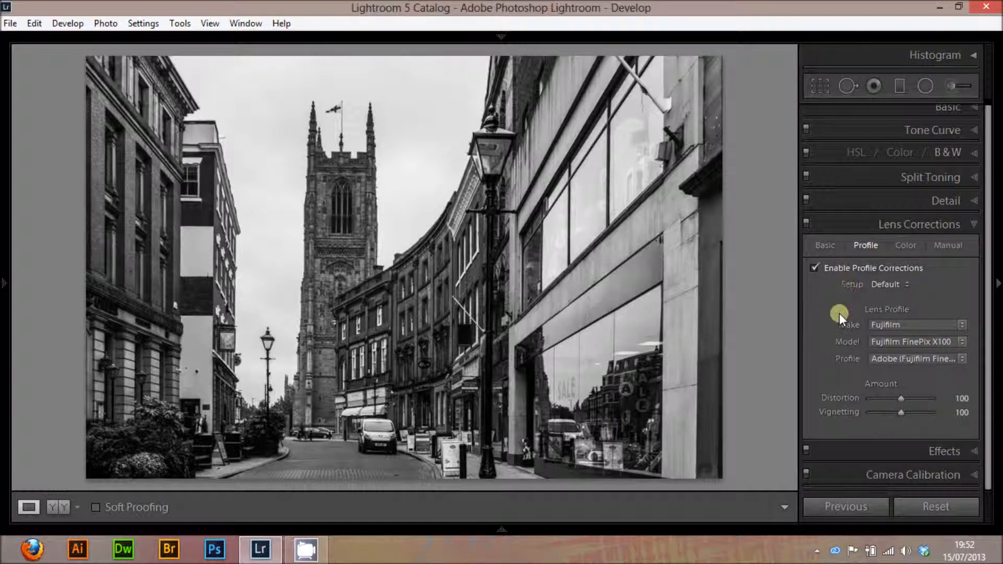
{"action": "left_click", "coordinate": [819, 244]}
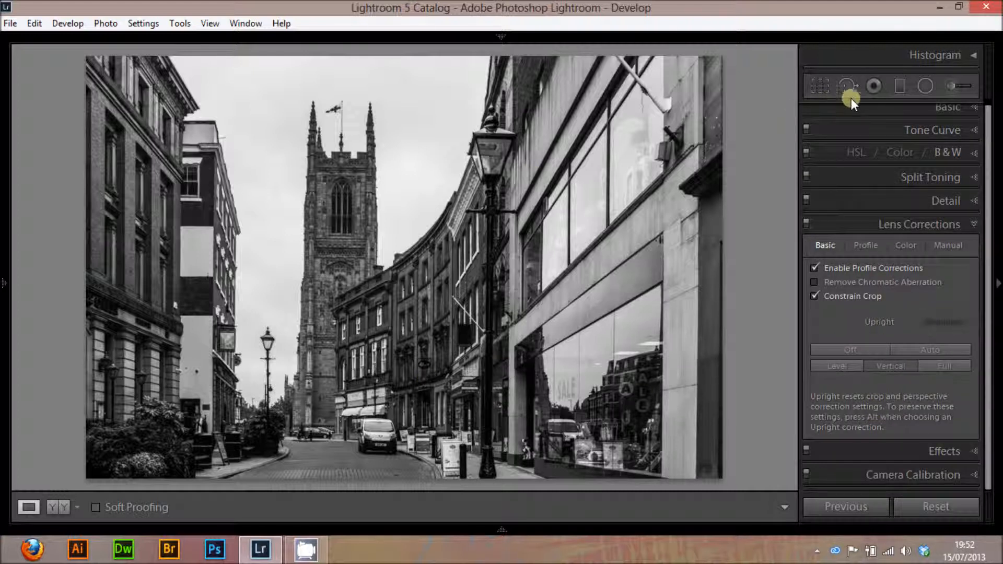
{"action": "left_click", "coordinate": [819, 85]}
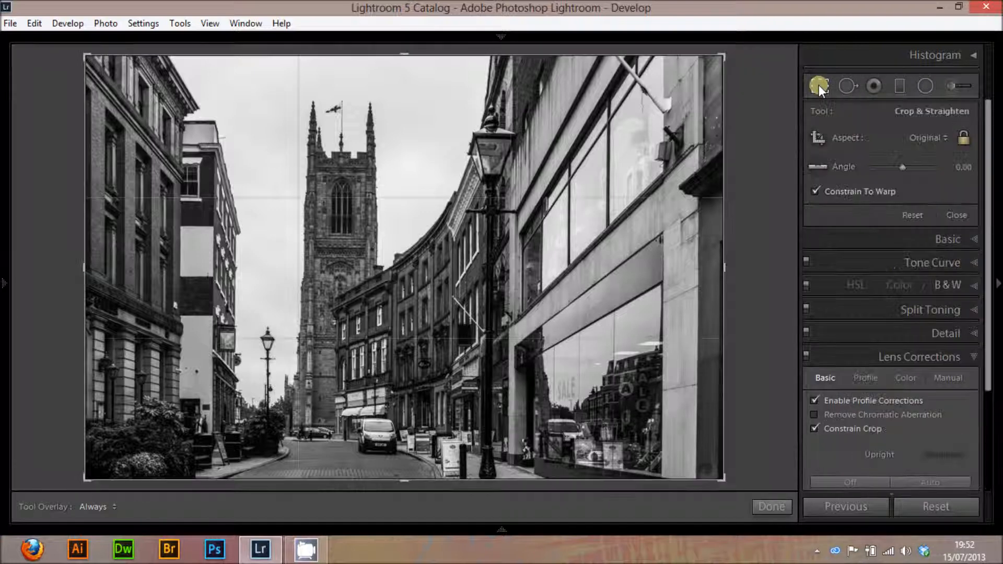
Draw a graduated filter from just above the sky down to near the photo's lower edge and set its Exposure to -0.62
{"action": "left_click", "coordinate": [898, 88]}
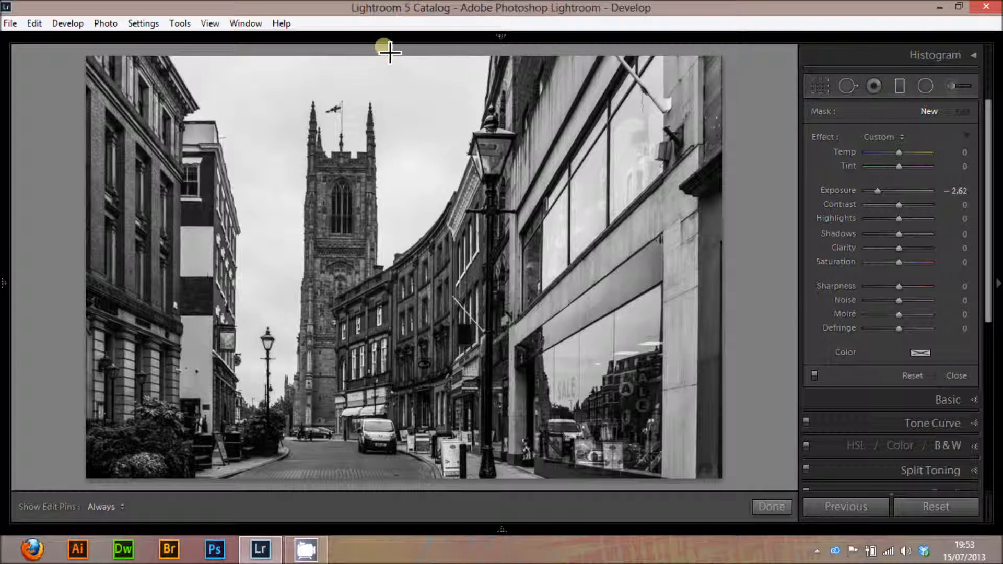
{"action": "left_click_drag", "start_coordinate": [390, 52], "coordinate": [387, 460]}
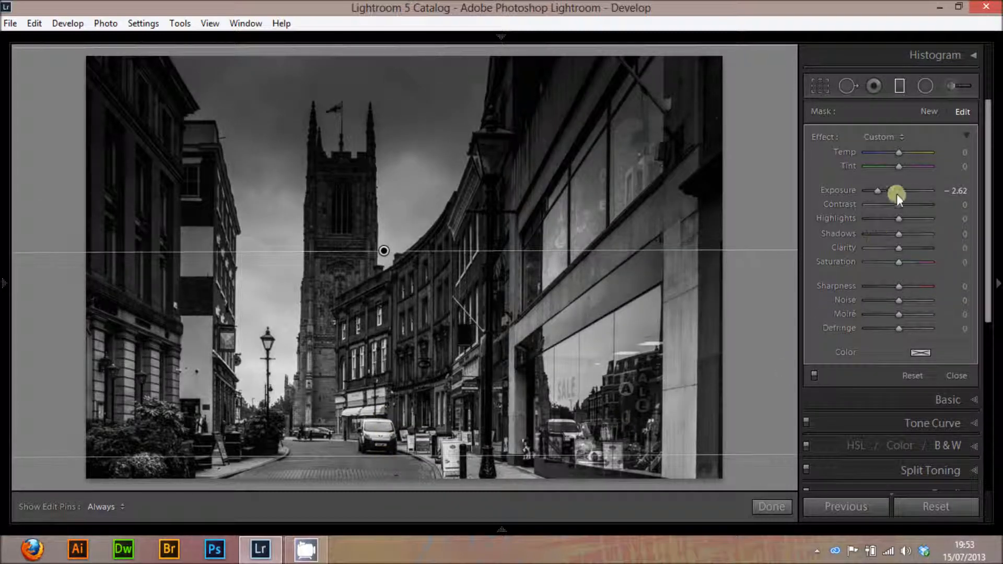
{"action": "left_click", "coordinate": [878, 192]}
{"action": "key", "text": "Up"}
{"action": "key", "text": "Up"}
{"action": "key", "text": "Up"}
{"action": "key", "text": "Up"}
{"action": "key", "text": "Up"}
{"action": "key", "text": "Up"}
{"action": "key", "text": "Up"}
{"action": "key", "text": "Up"}
{"action": "key", "text": "Up"}
{"action": "key", "text": "Up"}
{"action": "key", "text": "Up"}
{"action": "key", "text": "Up"}
{"action": "key", "text": "Up"}
{"action": "key", "text": "Up"}
{"action": "key", "text": "Up"}
{"action": "key", "text": "Up"}
{"action": "key", "text": "Up"}
{"action": "key", "text": "Up"}
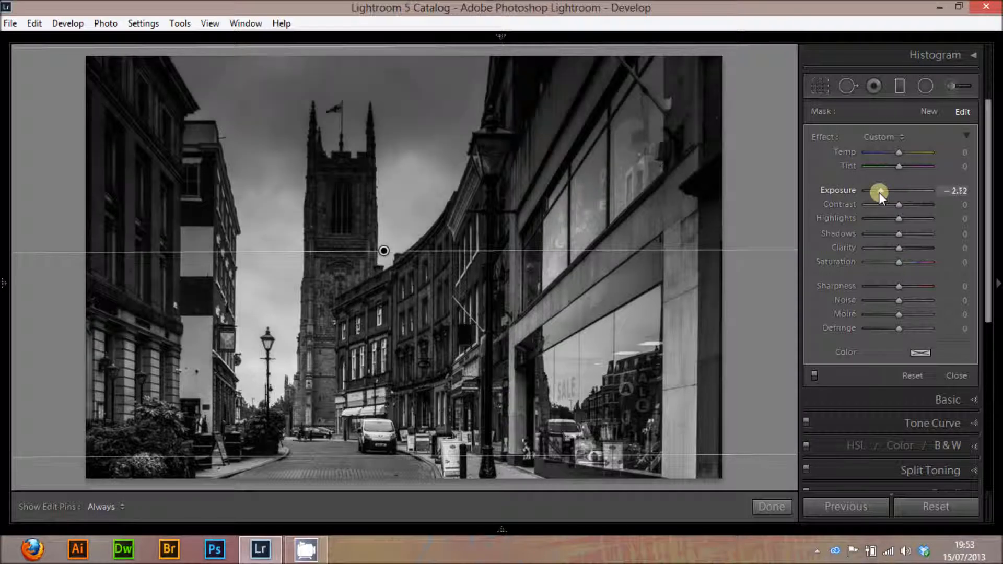
{"action": "key", "text": "Up"}
{"action": "key", "text": "Up"}
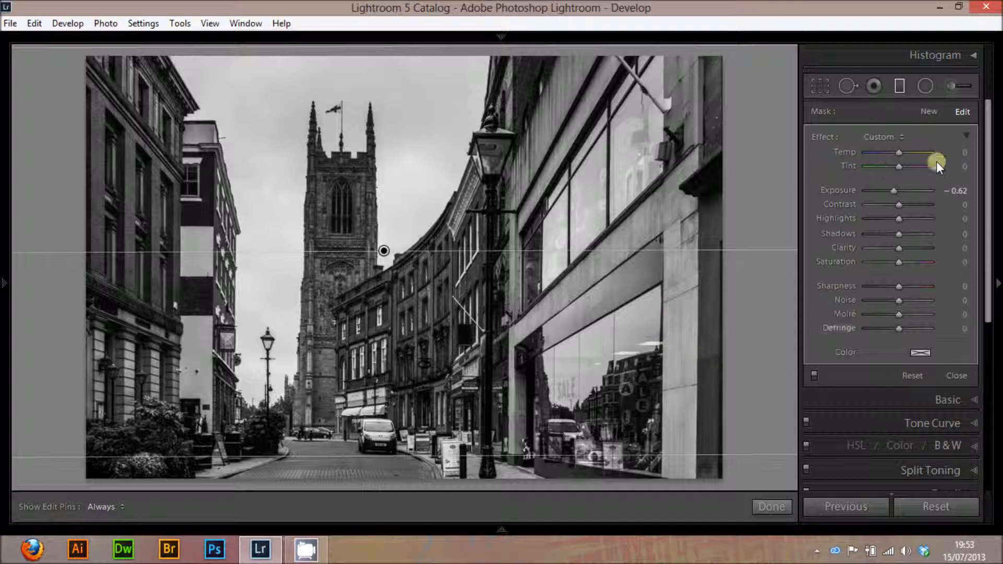
Add a post-crop vignette to the photo with an Amount of -10
{"action": "scroll", "coordinate": [865, 347], "scroll_direction": "down", "scroll_amount": 5}
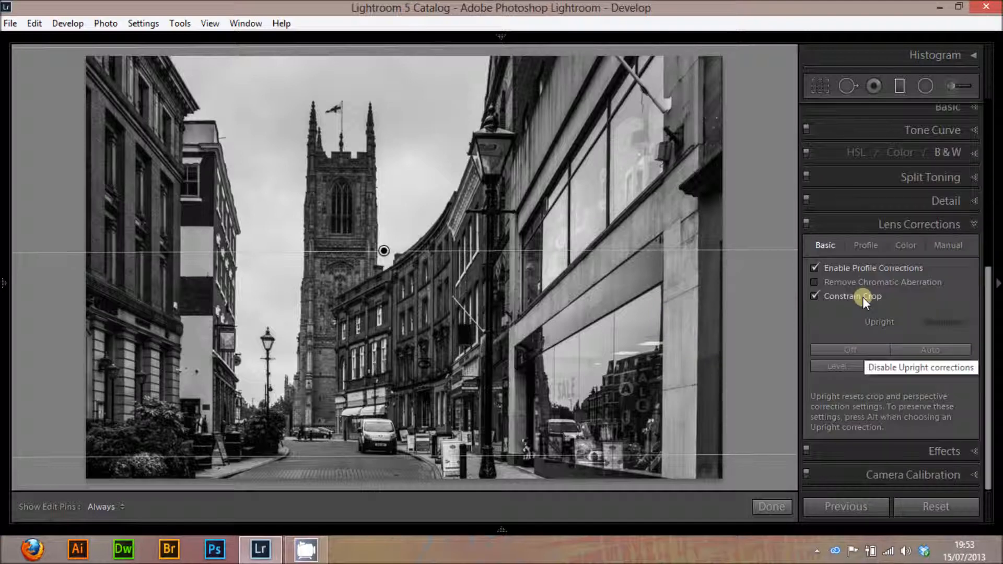
{"action": "left_click", "coordinate": [870, 456]}
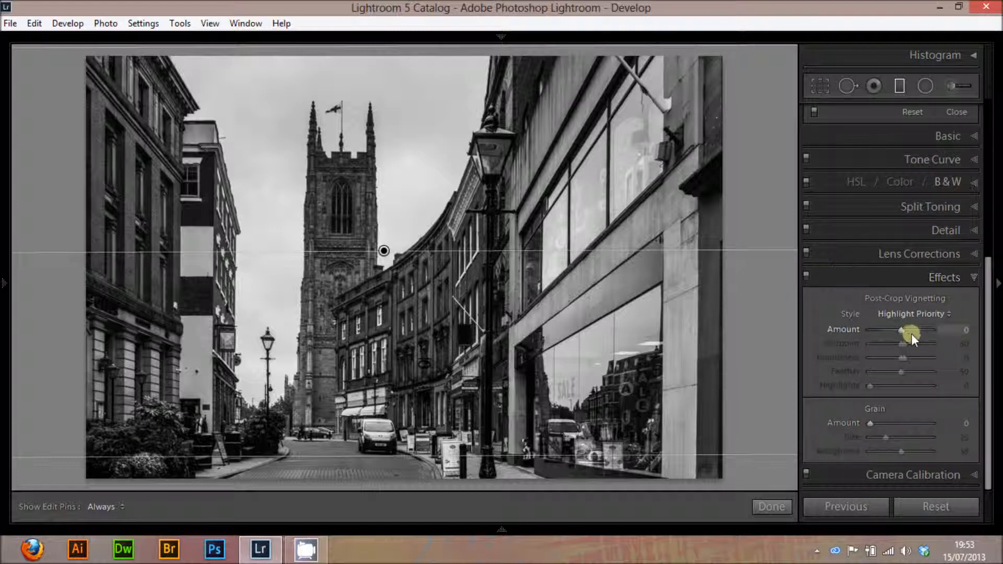
{"action": "key", "text": "Down"}
{"action": "key", "text": "Down"}
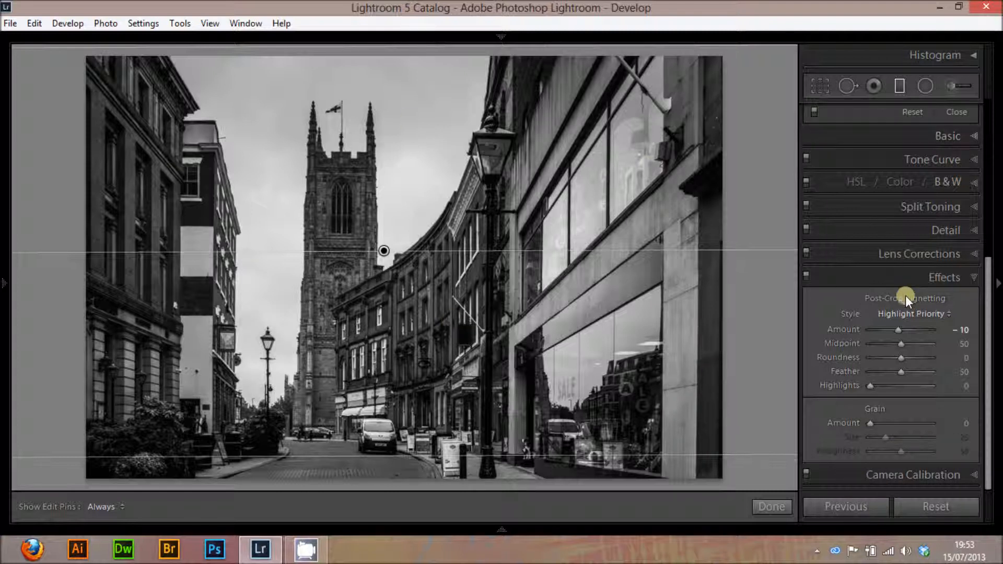
Set the sharpening Masking to 79 using the mask preview to limit sharpening to the edges
{"action": "left_click", "coordinate": [930, 234]}
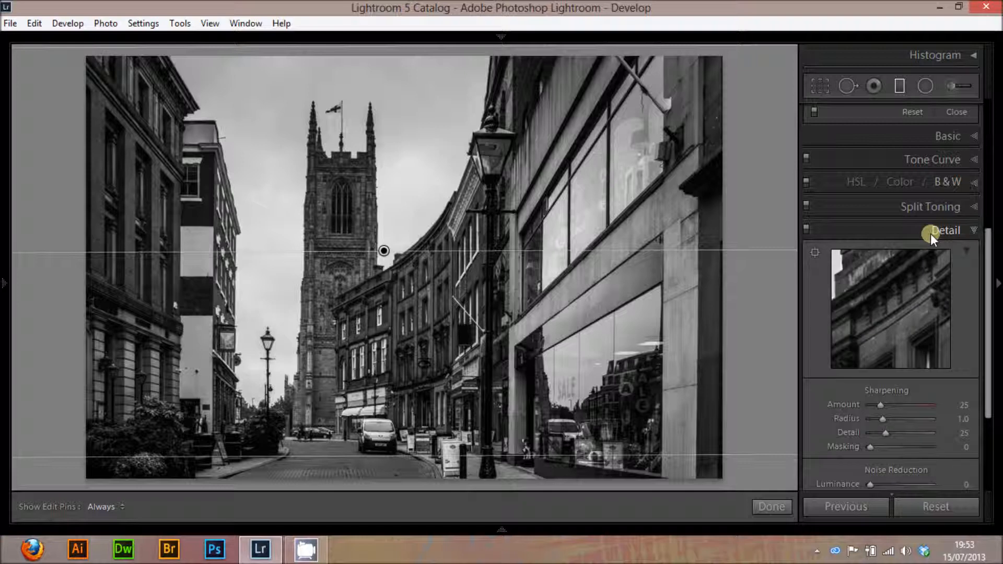
{"action": "key", "text": "alt"}
{"action": "left_click", "coordinate": [870, 450], "text": "alt"}
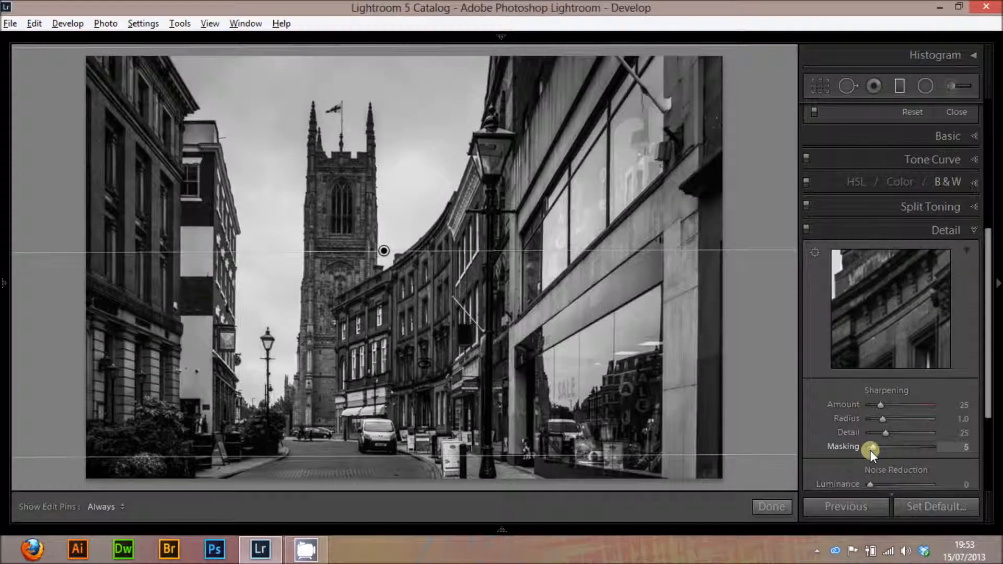
{"action": "left_click_drag", "start_coordinate": [870, 448], "coordinate": [916, 458]}
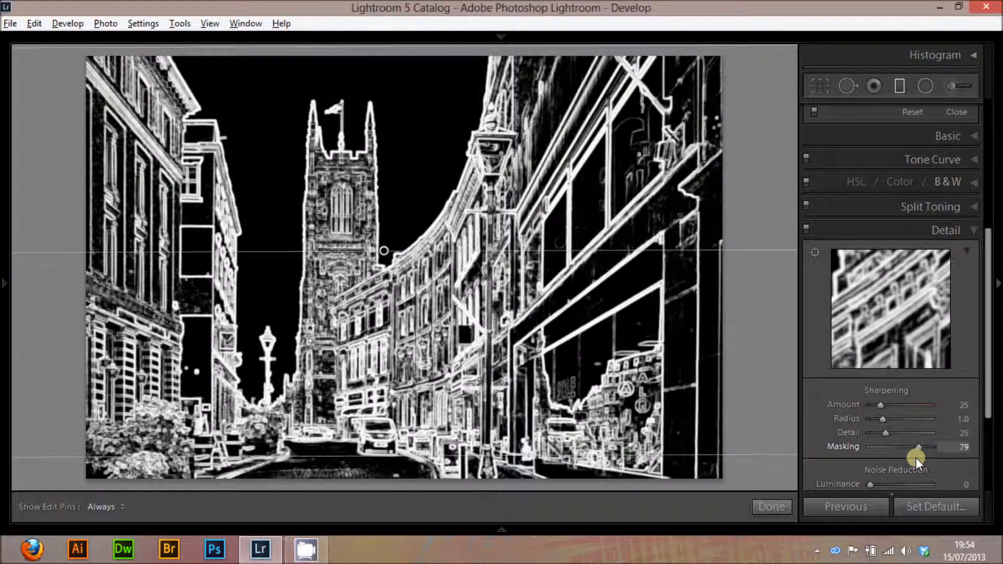
{"action": "left_click_drag", "start_coordinate": [916, 457], "coordinate": [916, 458]}
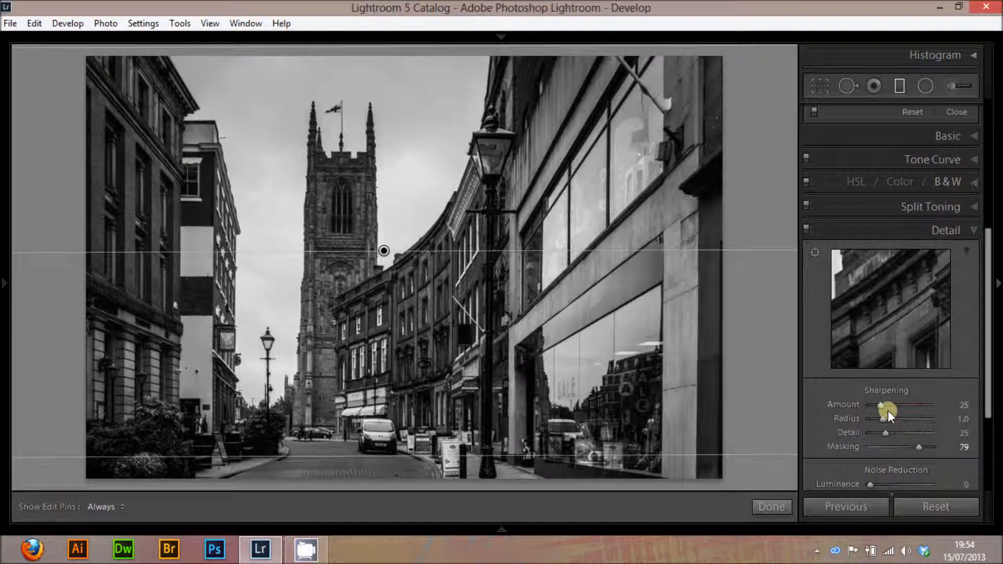
Raise the sharpening Amount to 46 and finish editing the graduated filter
{"action": "left_click_drag", "start_coordinate": [882, 404], "coordinate": [886, 404]}
{"action": "left_click_drag", "start_coordinate": [888, 405], "coordinate": [882, 405]}
{"action": "left_click", "coordinate": [786, 506]}
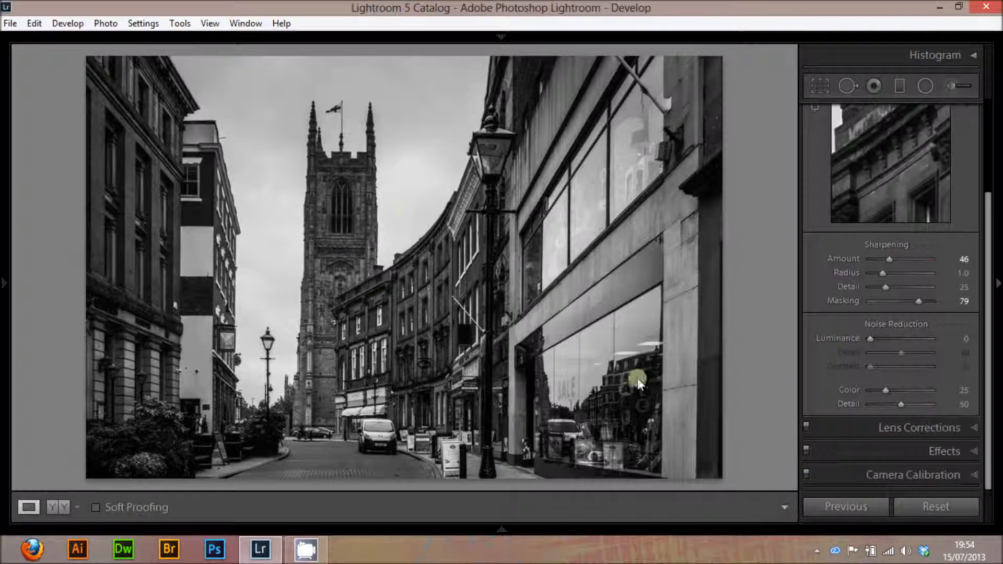
Inspect the sharpened detail close up on the church tower and the curved row of buildings, and return to the full photo
{"action": "left_click", "coordinate": [334, 213]}
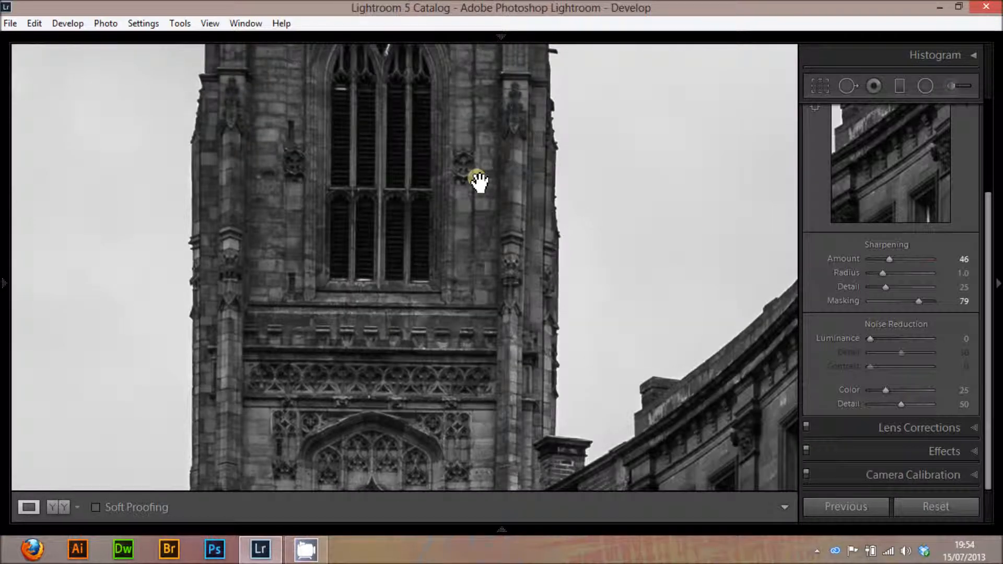
{"action": "left_click_drag", "start_coordinate": [504, 419], "coordinate": [441, 196]}
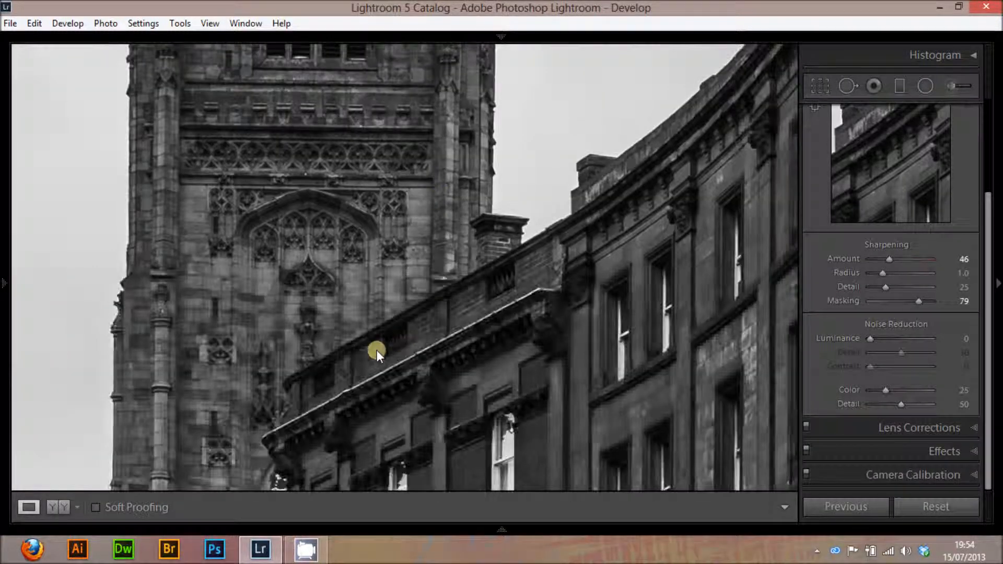
{"action": "left_click_drag", "start_coordinate": [349, 360], "coordinate": [371, 196]}
{"action": "left_click_drag", "start_coordinate": [421, 368], "coordinate": [420, 208]}
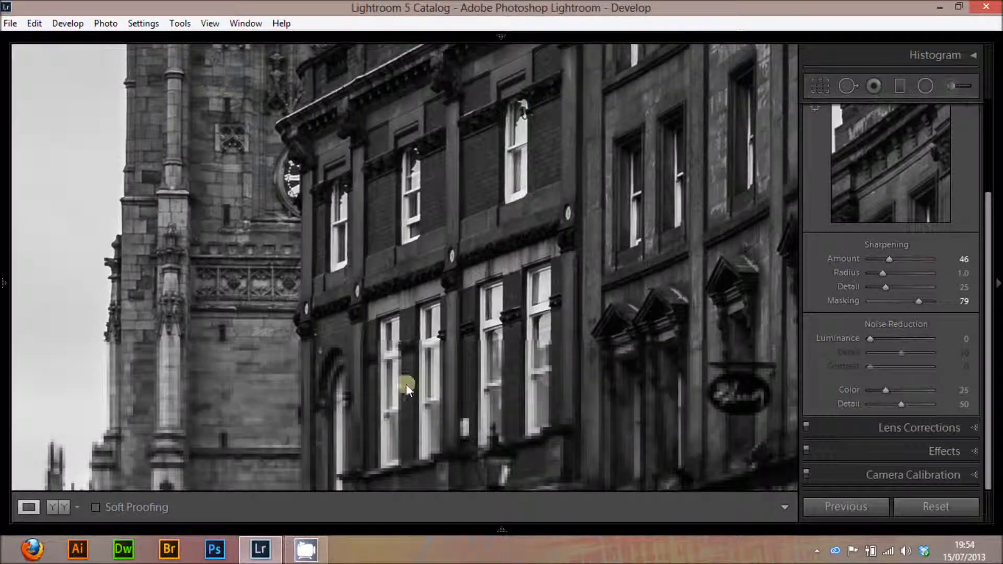
{"action": "left_click", "coordinate": [378, 215]}
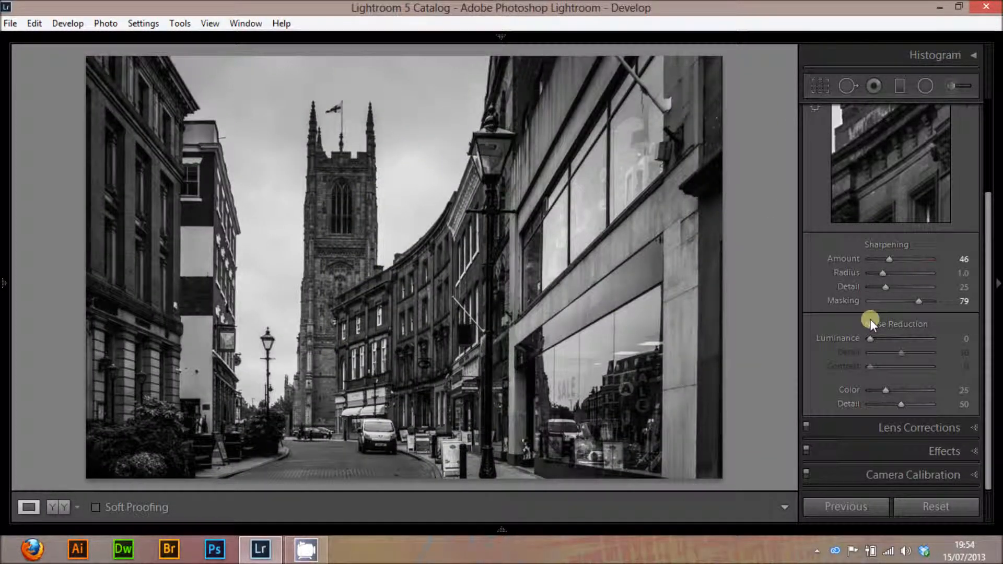
Brighten the whole photo by setting the basic Exposure to +0.46
{"action": "scroll", "coordinate": [871, 319], "scroll_direction": "up", "scroll_amount": 5}
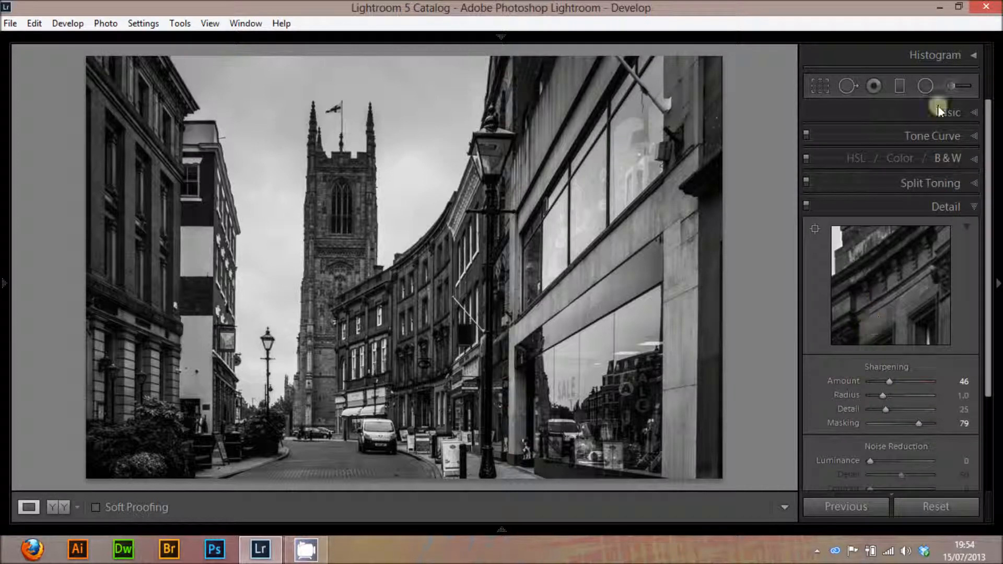
{"action": "left_click", "coordinate": [926, 120]}
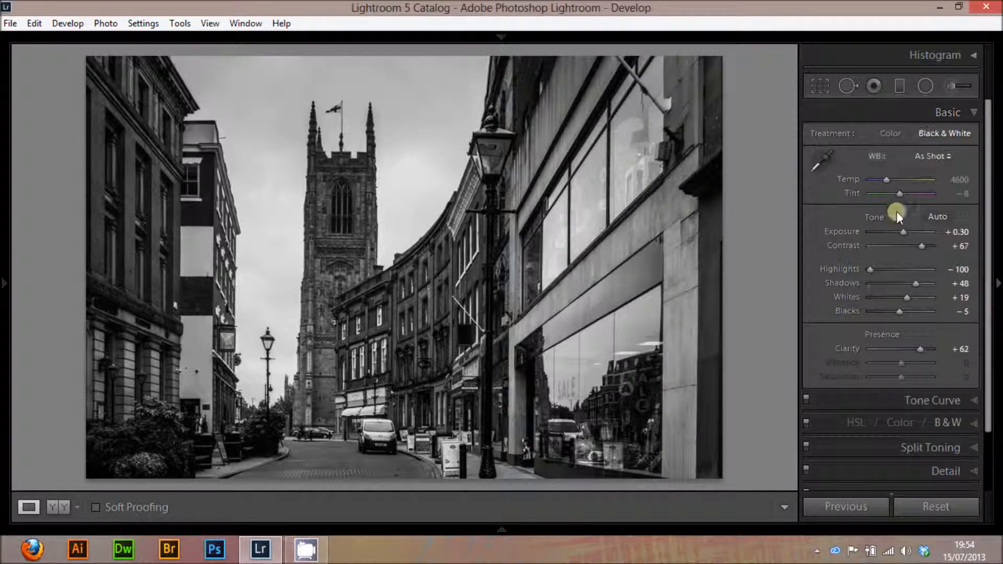
{"action": "left_click", "coordinate": [903, 237]}
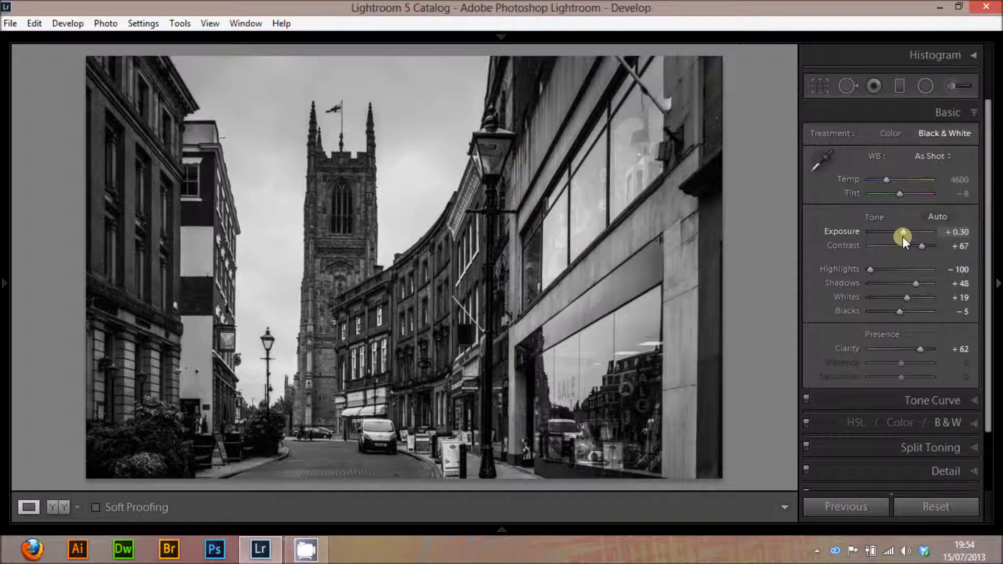
{"action": "key", "text": "Up"}
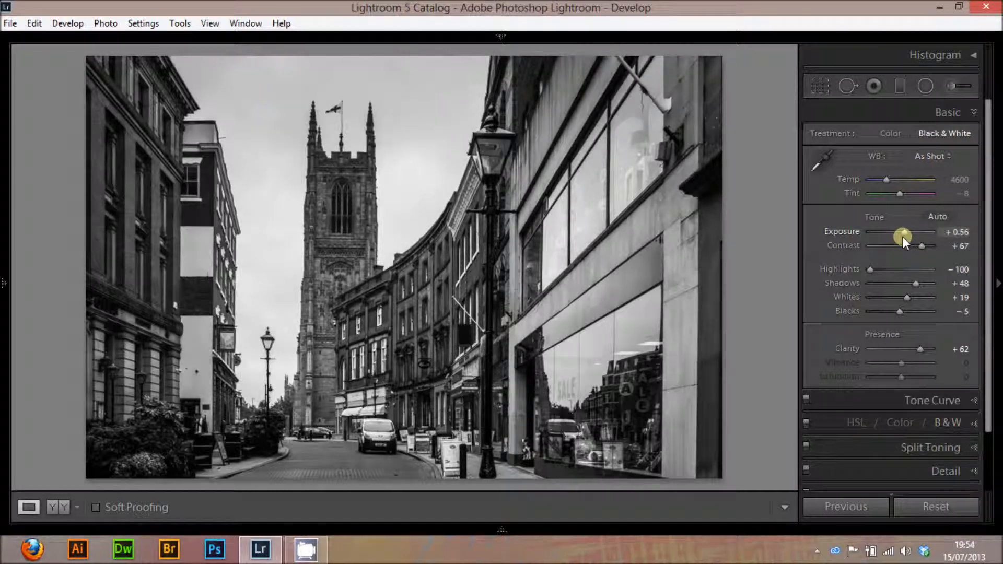
{"action": "key", "text": "Down"}
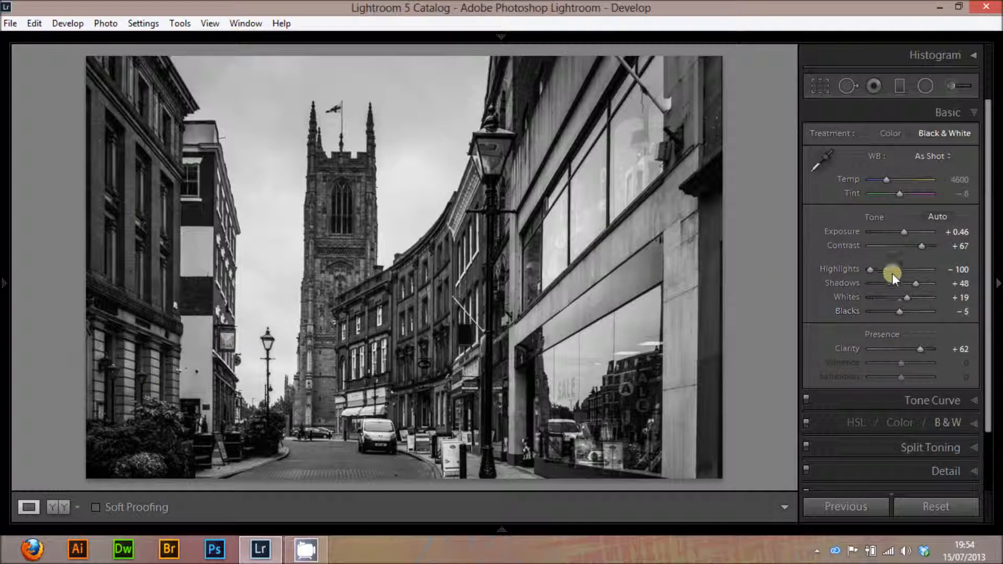
Set the photo's Highlights to -90 and its Whites to +24
{"action": "left_click", "coordinate": [873, 269]}
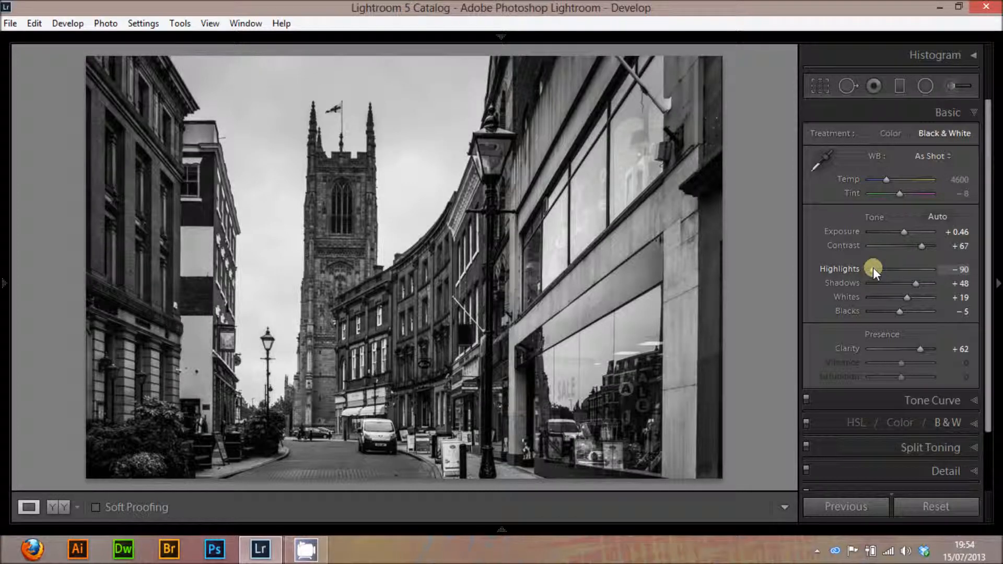
{"action": "key", "text": "Up"}
{"action": "key", "text": "Up"}
{"action": "key", "text": "Down"}
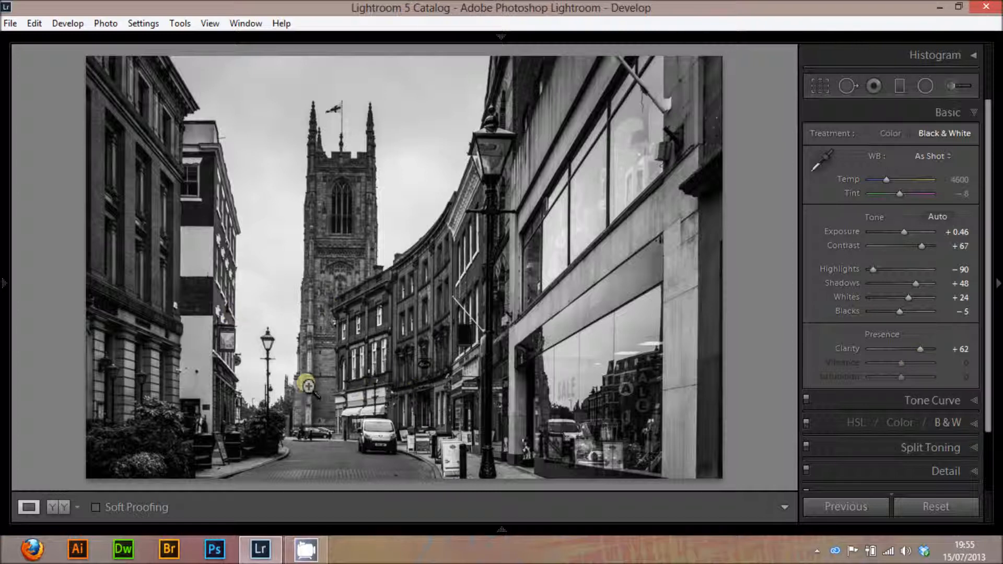
Inspect the street around the white van close up, and compare the full edited photo with its unedited version
{"action": "left_click", "coordinate": [311, 450]}
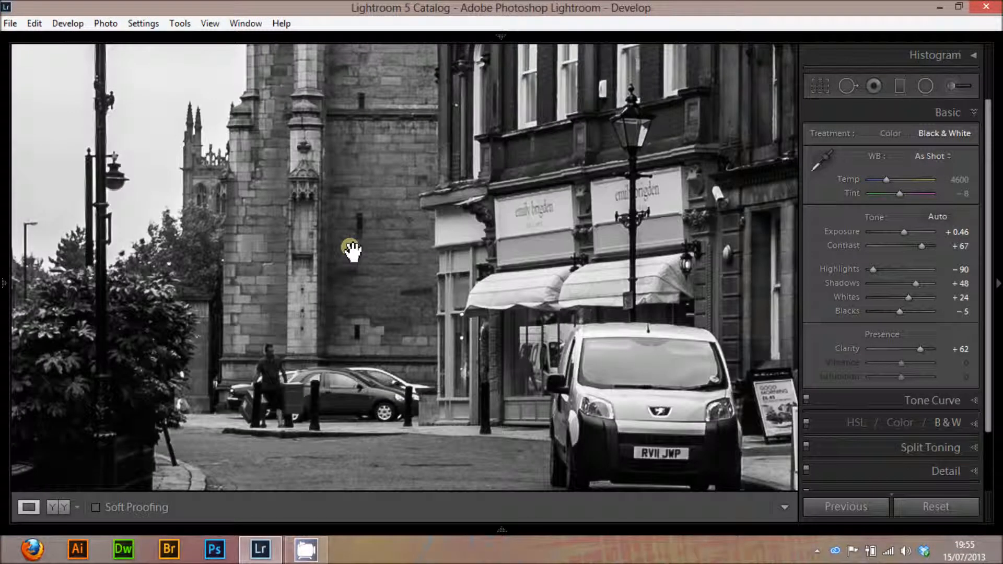
{"action": "left_click", "coordinate": [351, 251]}
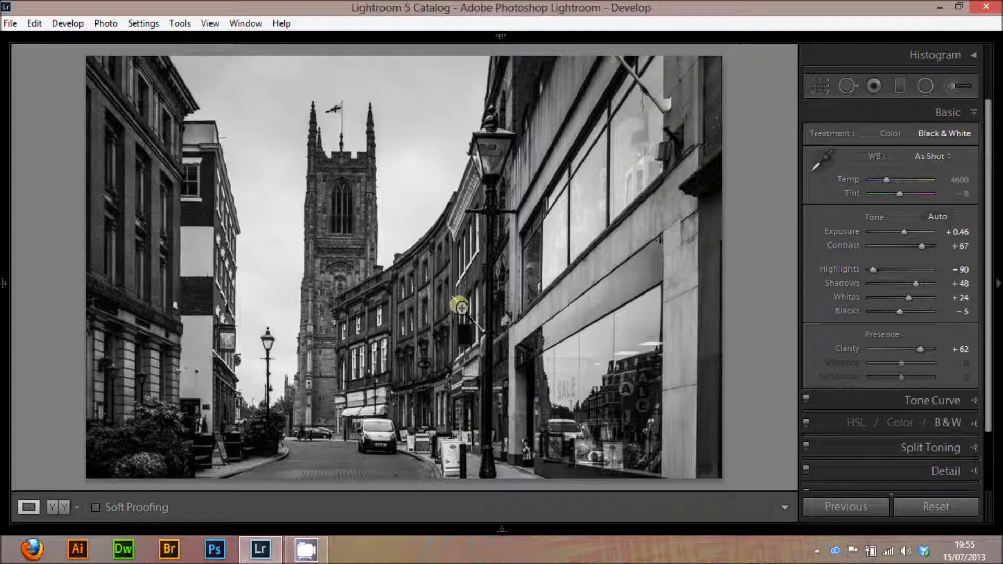
{"action": "key", "text": "backslash"}
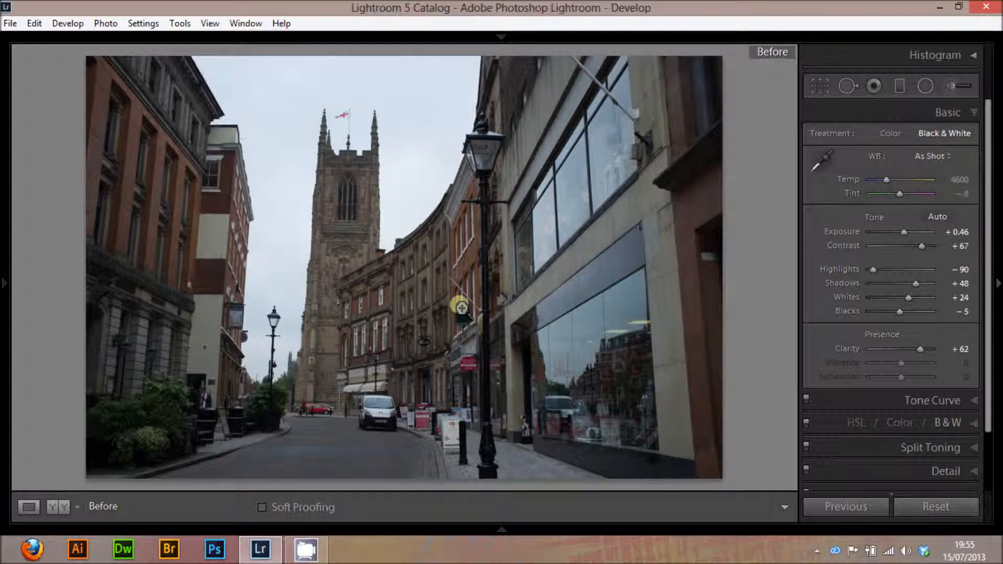
{"action": "key", "text": "backslash"}
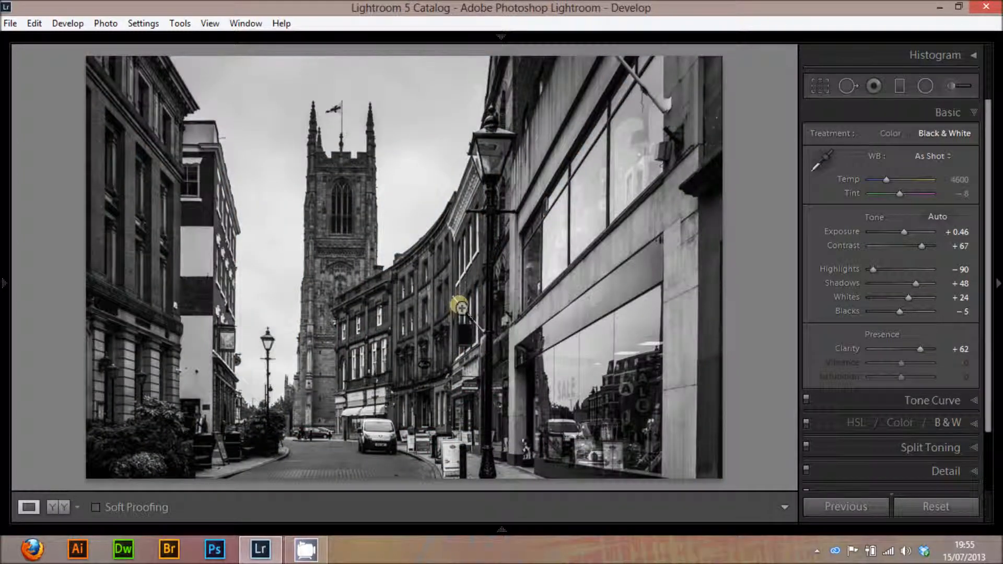